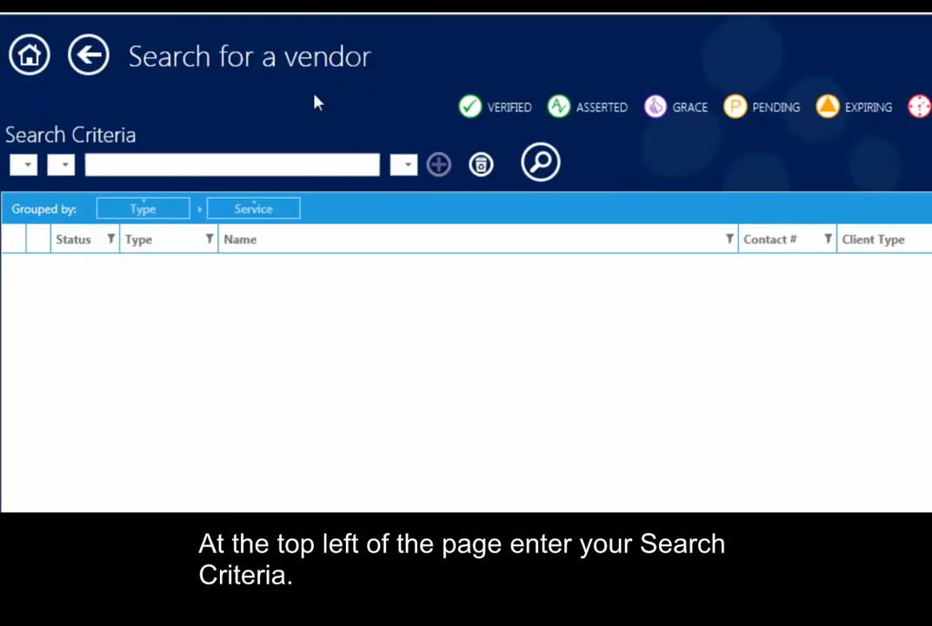
# Run a vendor search for "ag" without any other criteria
pyautogui.click(125, 162)
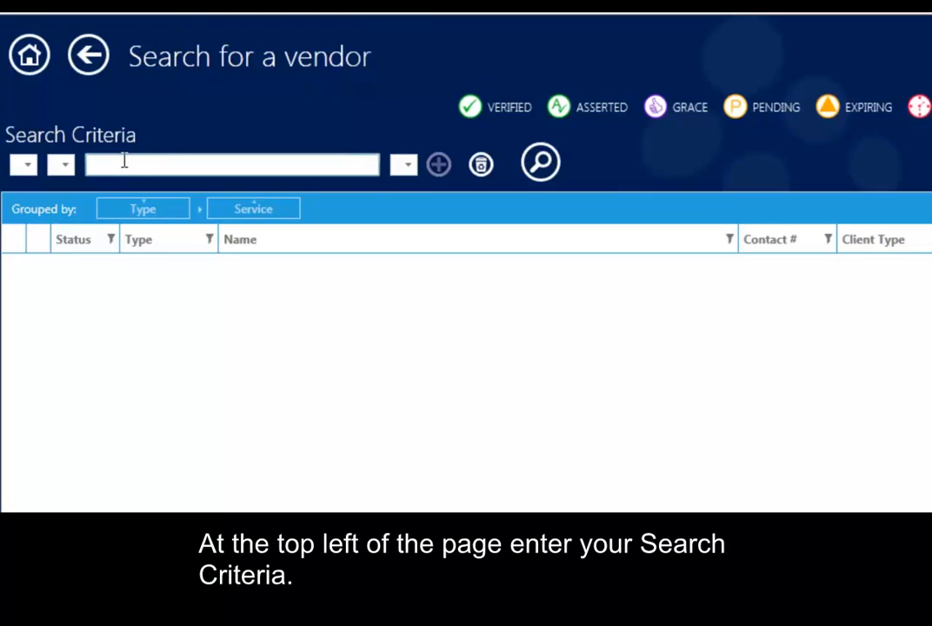
pyautogui.write('ag')
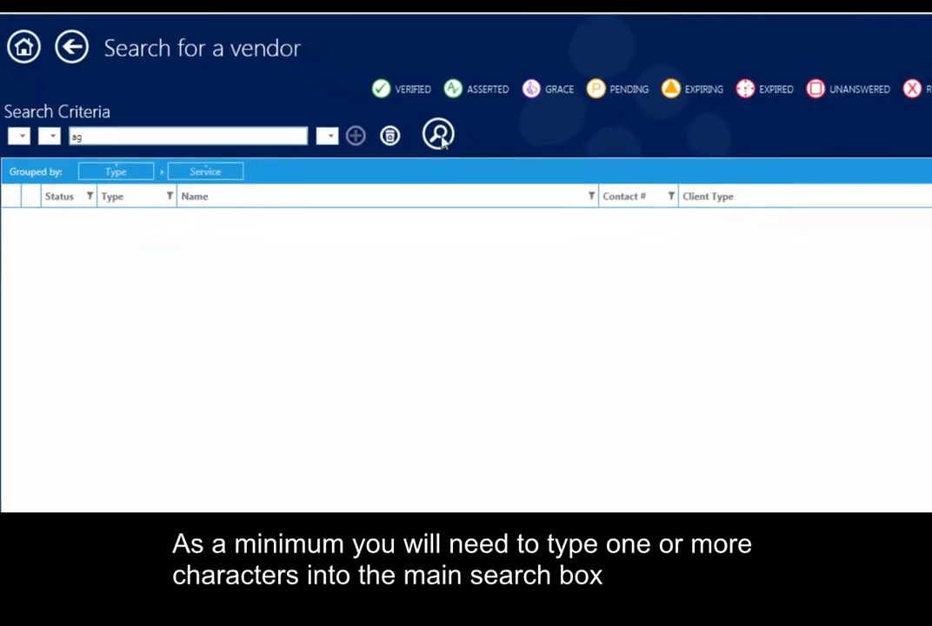
pyautogui.click(320, 102)
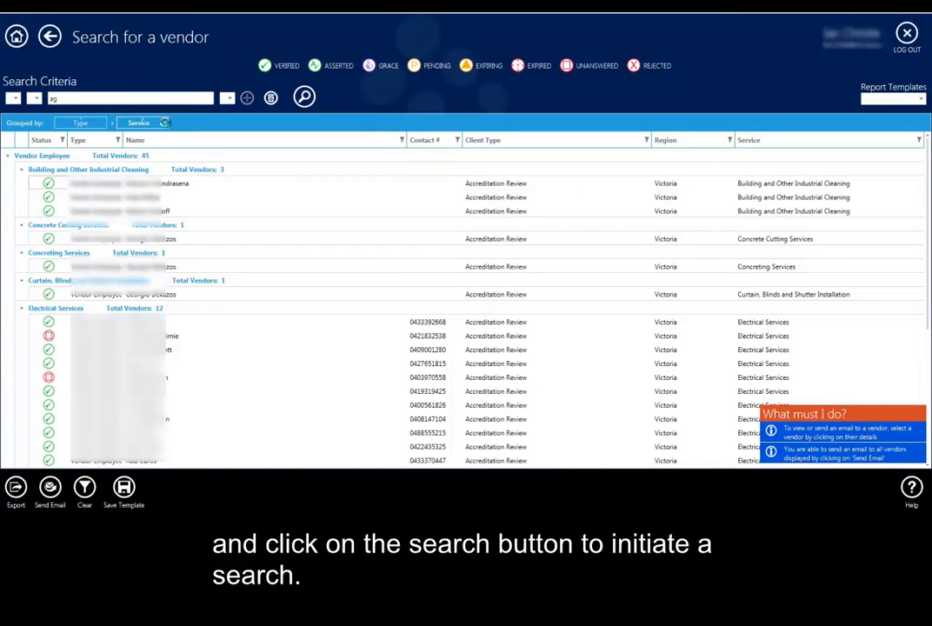
# Remove the Service grouping from the search results and review the whole vendor list grouped only by Type
pyautogui.click(165, 126)
pyautogui.click(165, 126)
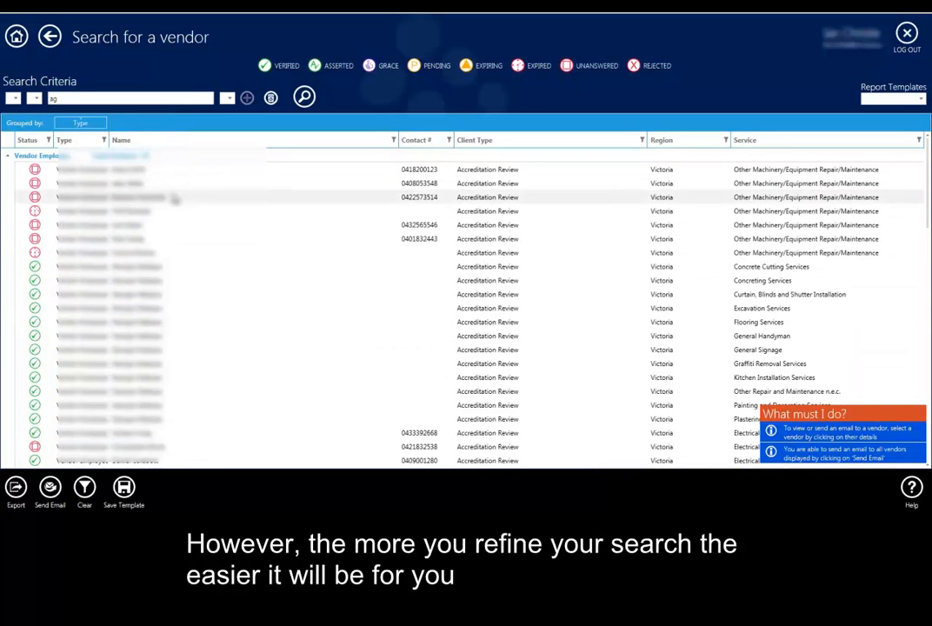
pyautogui.scroll(-10, 174, 200)
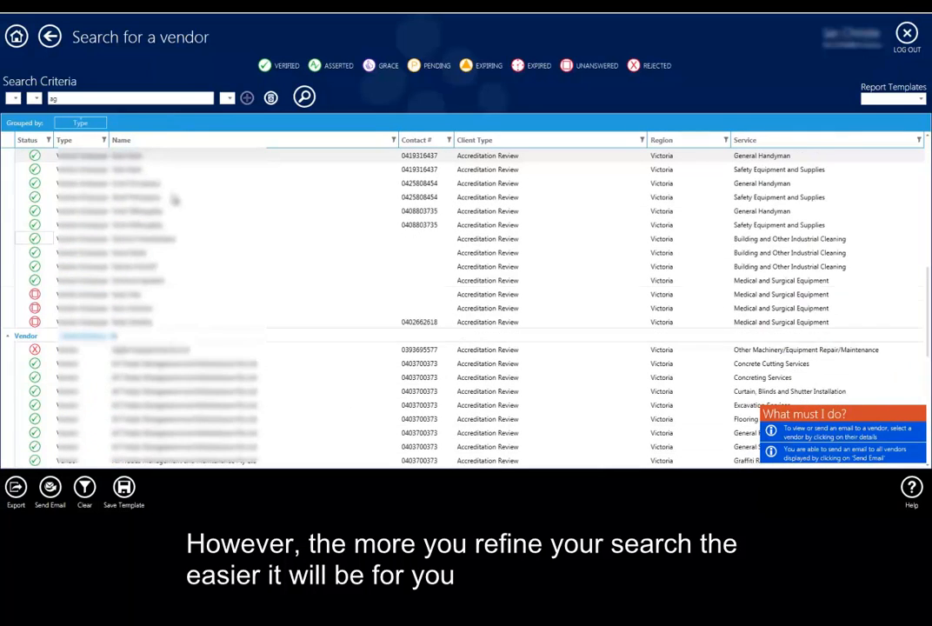
pyautogui.scroll(-6, 173, 197)
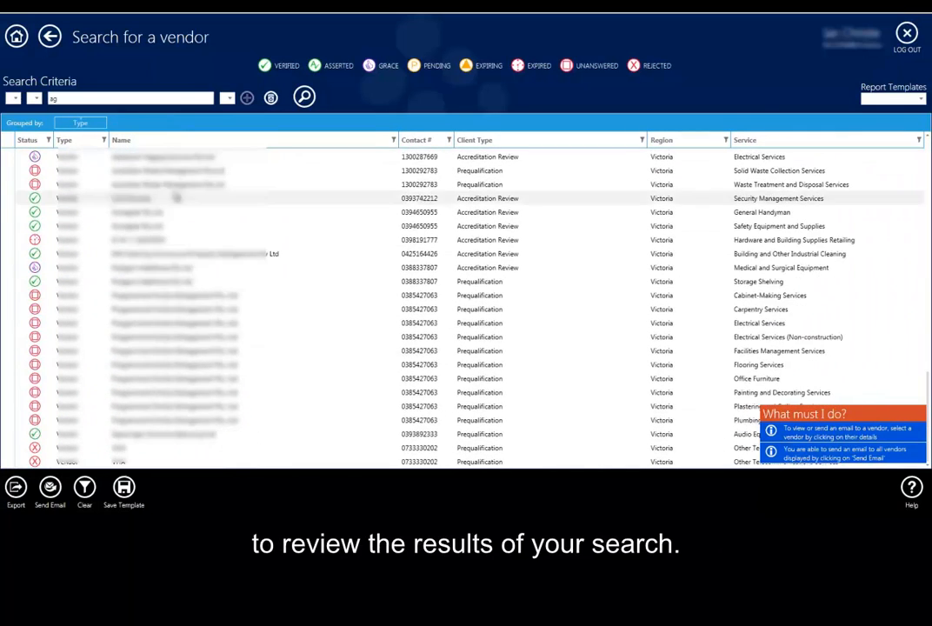
# Set the first search criterion to Section equals "02. INSURANCE POLICIES" and add another criterion row joined with "and"
pyautogui.click(14, 99)
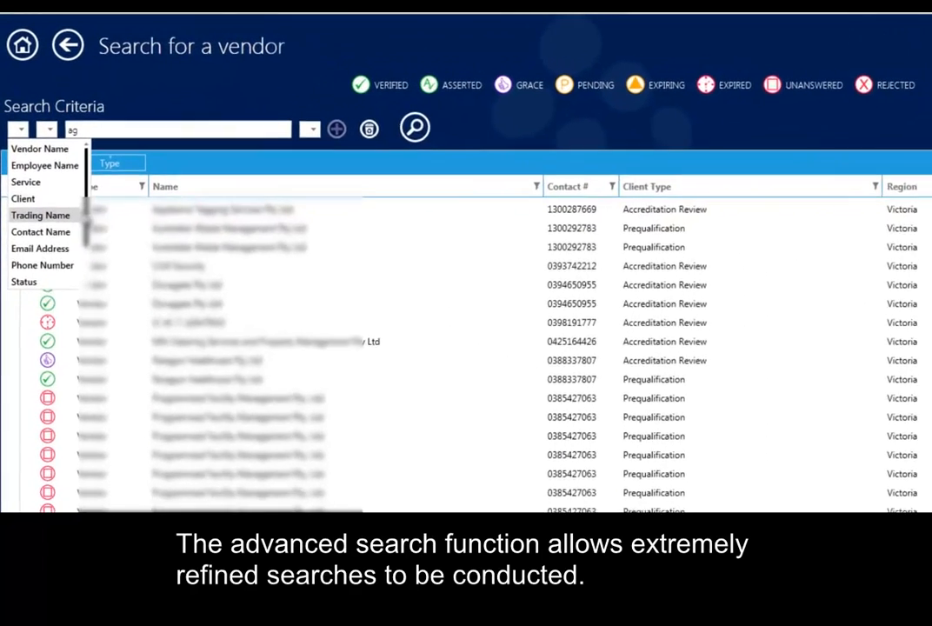
pyautogui.scroll(-1, 68, 195)
pyautogui.click(26, 310)
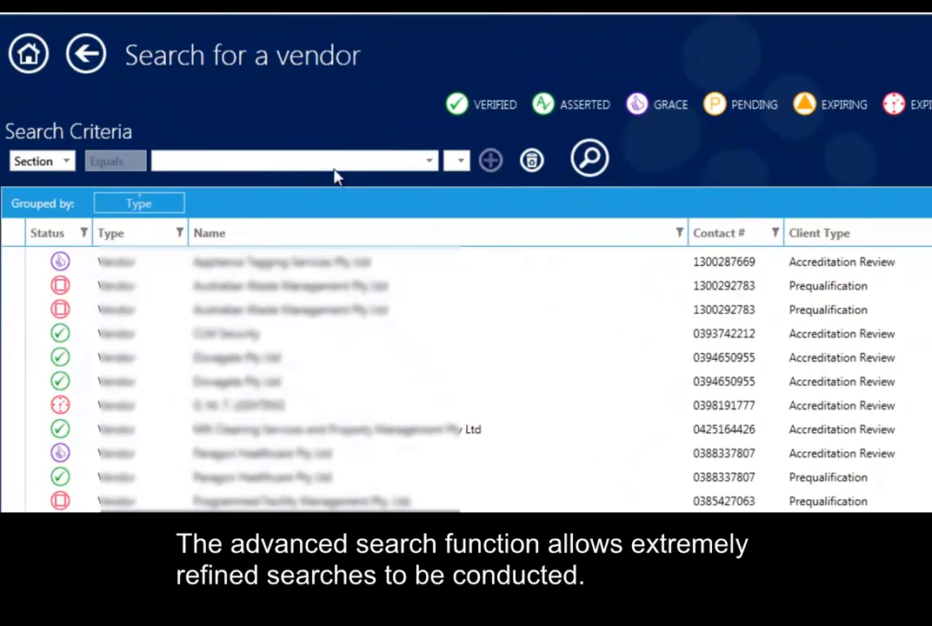
pyautogui.click(430, 160)
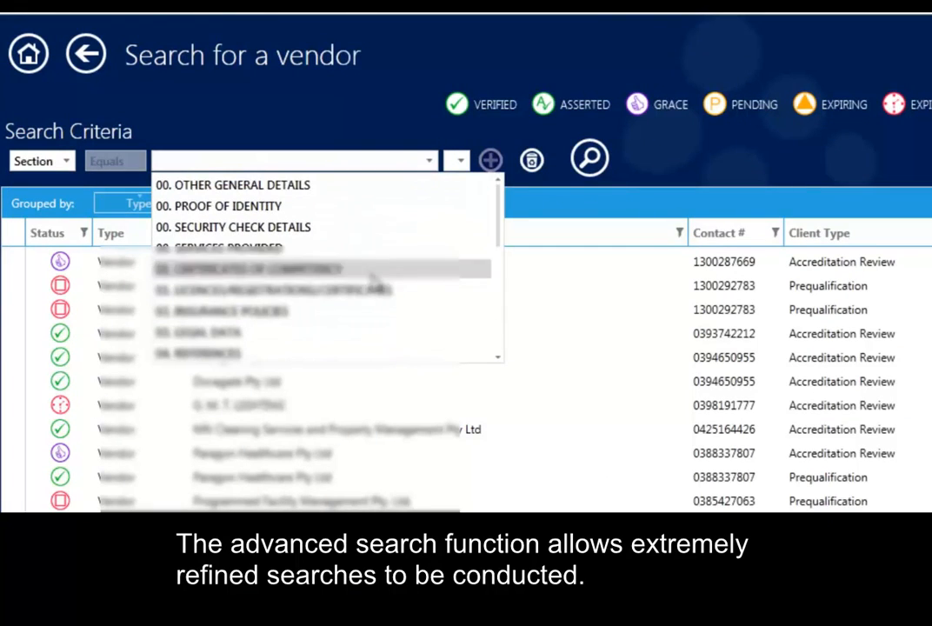
pyautogui.click(366, 312)
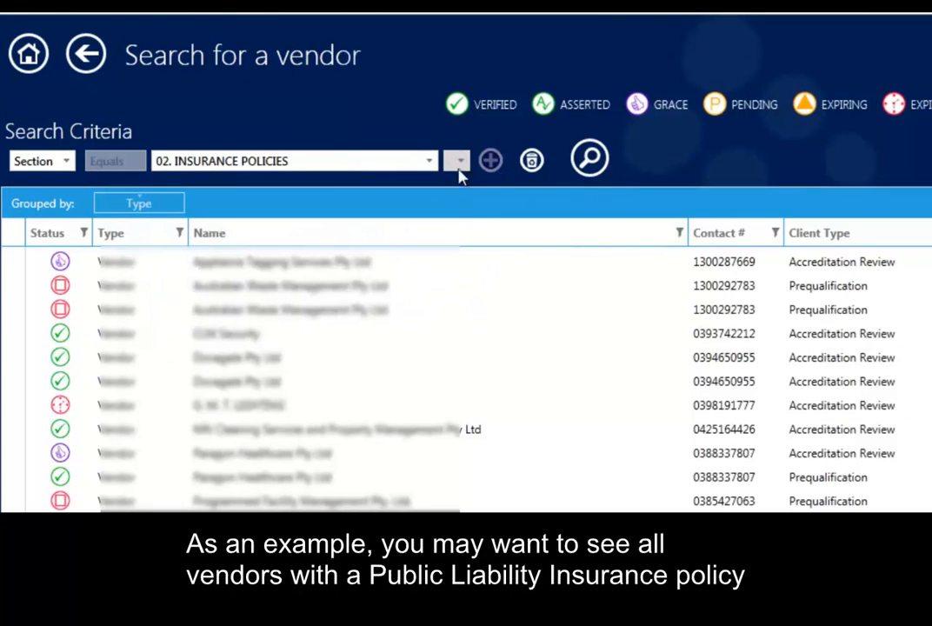
pyautogui.click(459, 161)
pyautogui.click(461, 193)
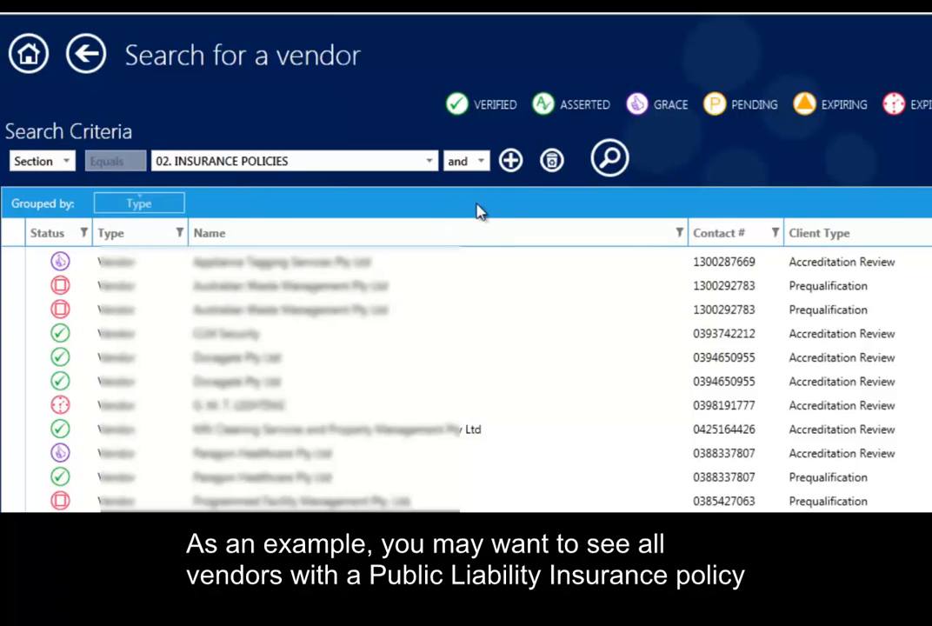
pyautogui.click(511, 161)
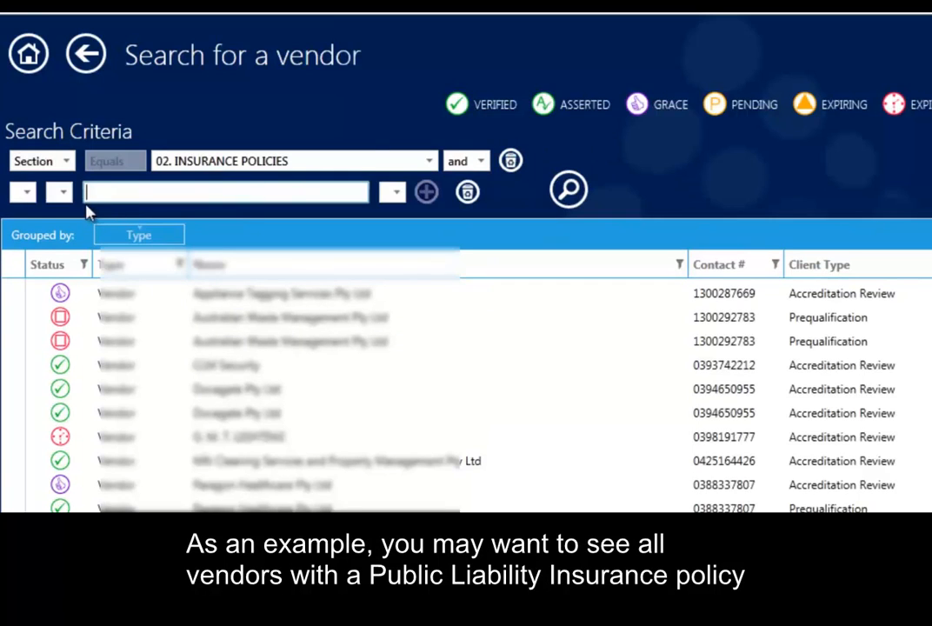
# Set the second criterion to Question equals "Public Liability Insurance" and add a third criterion row joined with "and"
pyautogui.click(28, 193)
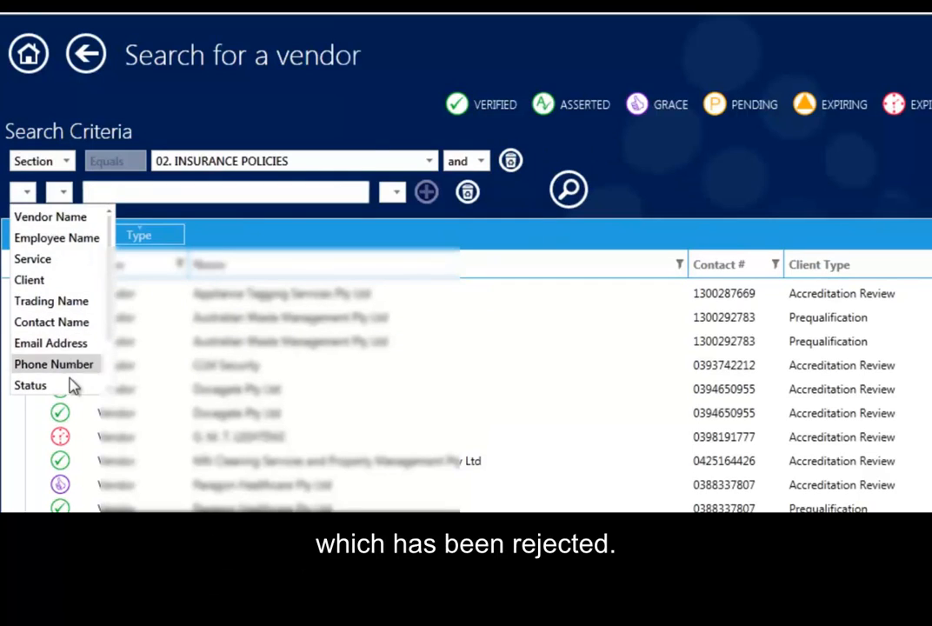
pyautogui.scroll(-1, 70, 384)
pyautogui.click(35, 363)
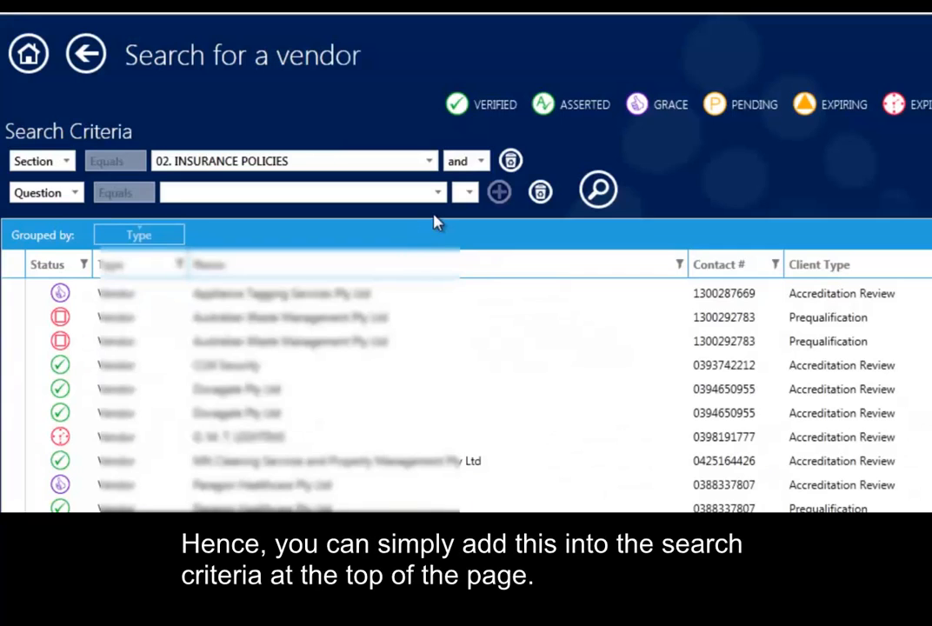
pyautogui.click(439, 194)
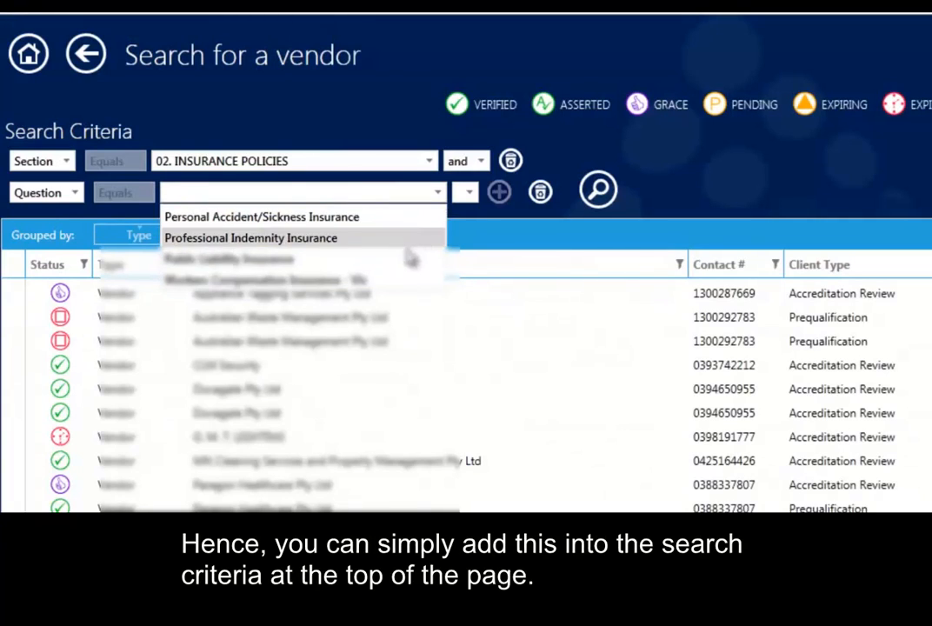
pyautogui.click(409, 258)
pyautogui.click(471, 193)
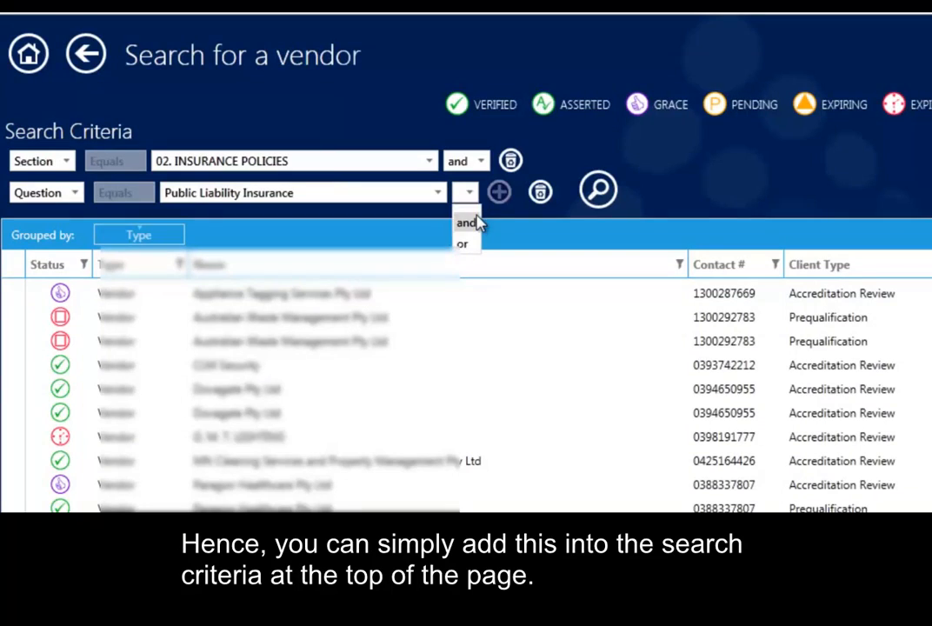
pyautogui.click(462, 216)
pyautogui.click(519, 191)
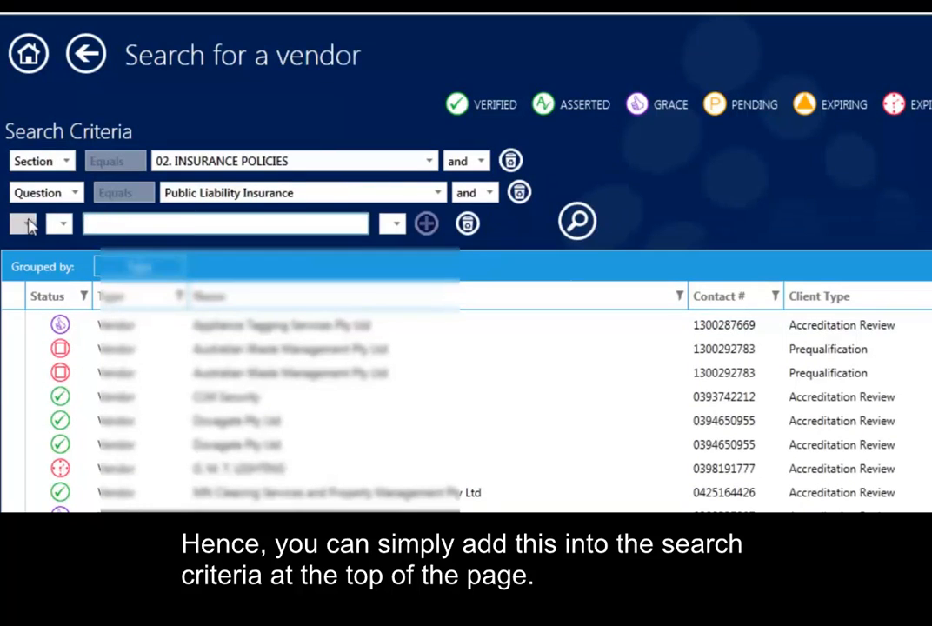
# Set the third criterion to AnswerStatus equals REJECTED and run the search
pyautogui.click(29, 224)
pyautogui.scroll(-1, 35, 416)
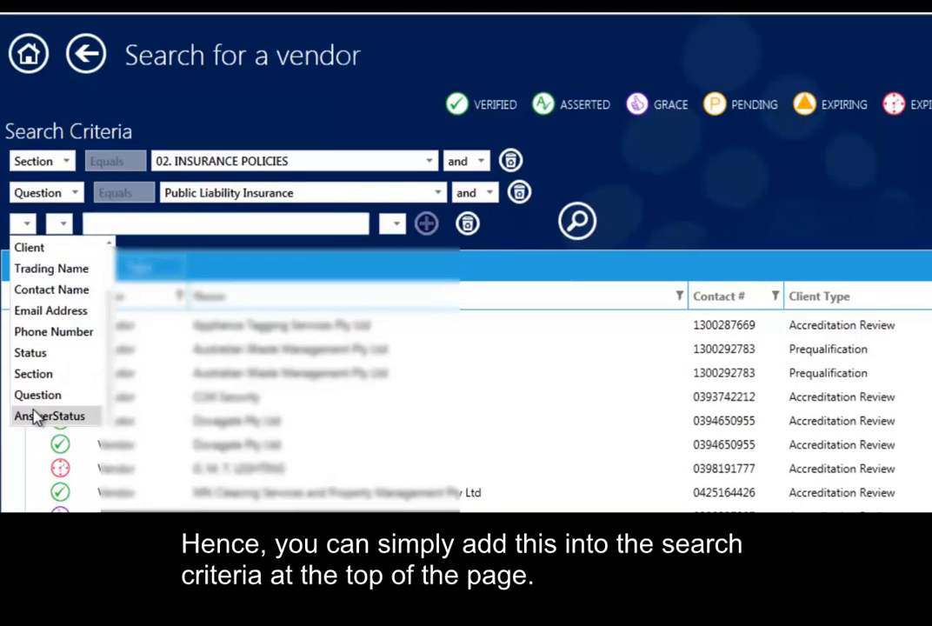
pyautogui.click(39, 416)
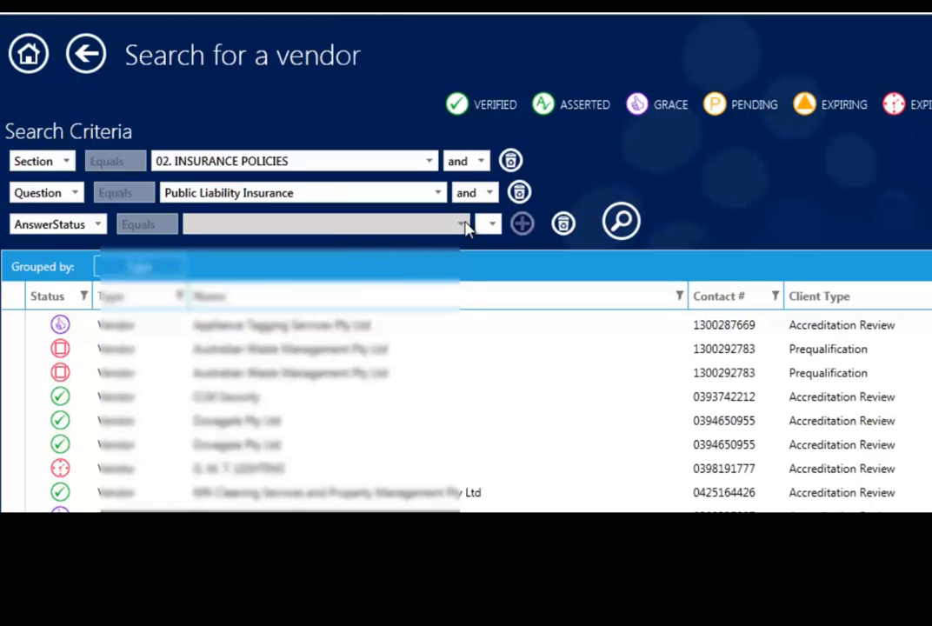
pyautogui.click(462, 225)
pyautogui.click(374, 373)
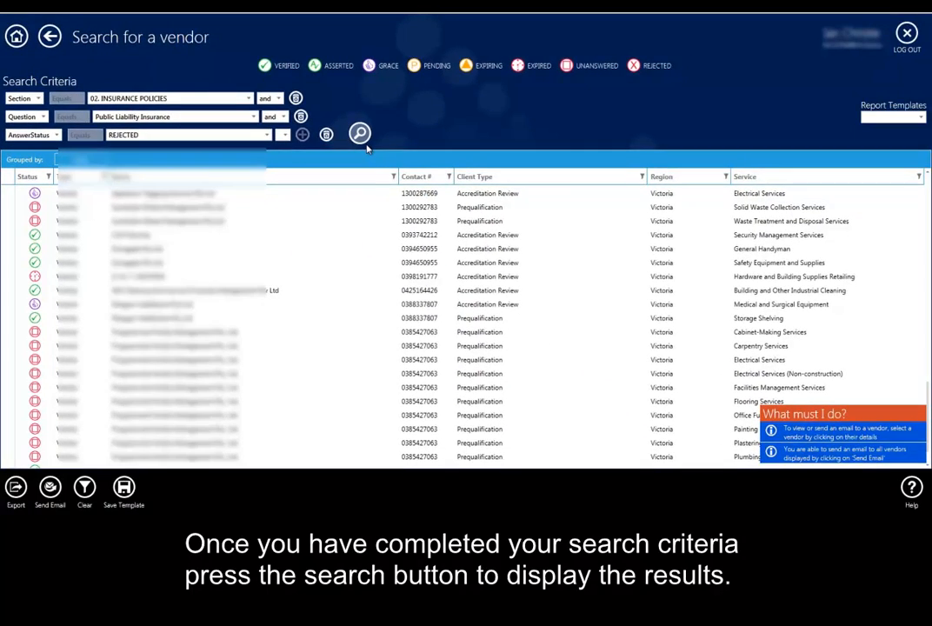
pyautogui.click(359, 134)
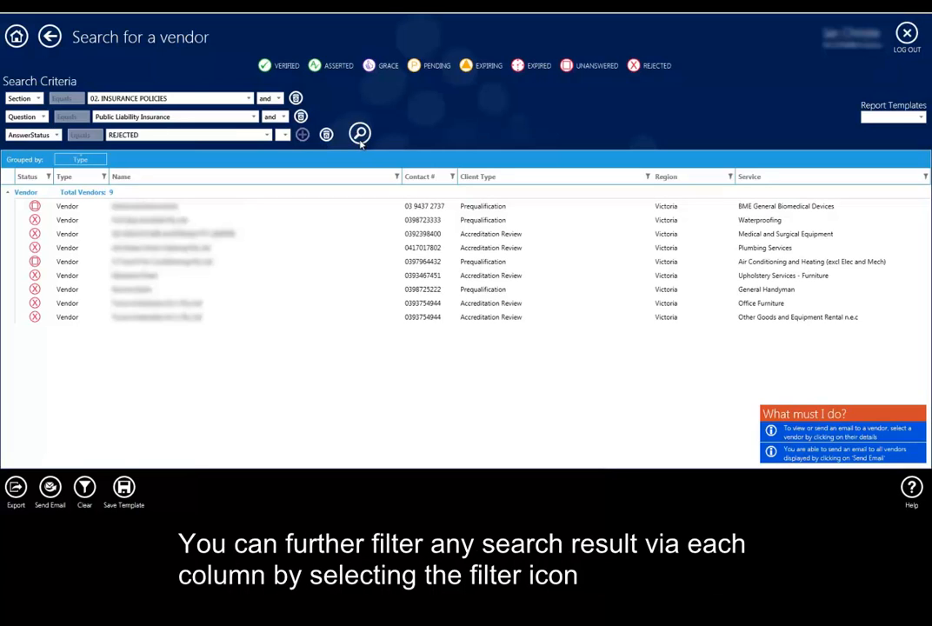
# Look at the filter options of the Client Type column and of the Name column
pyautogui.click(648, 178)
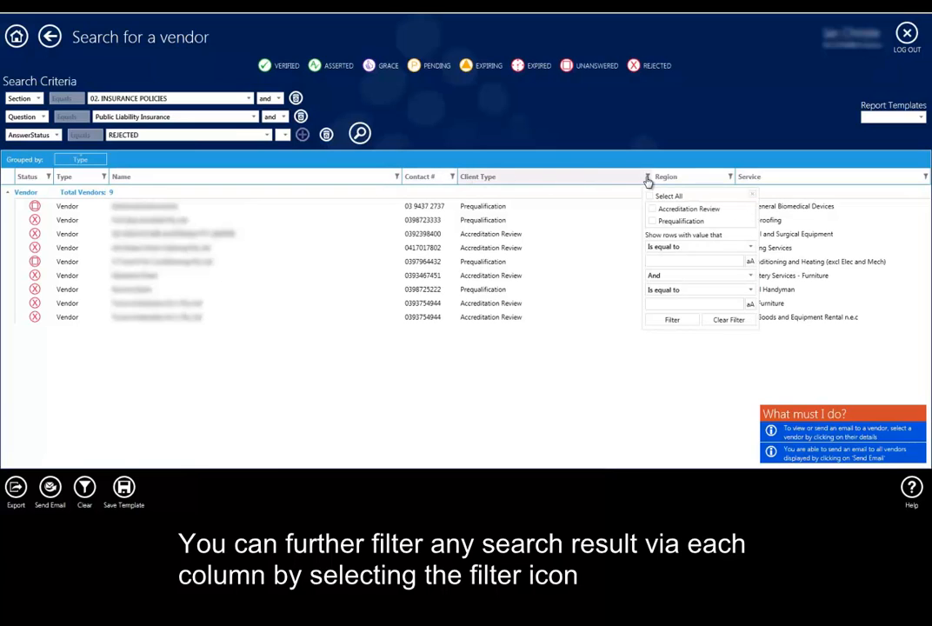
pyautogui.click(543, 188)
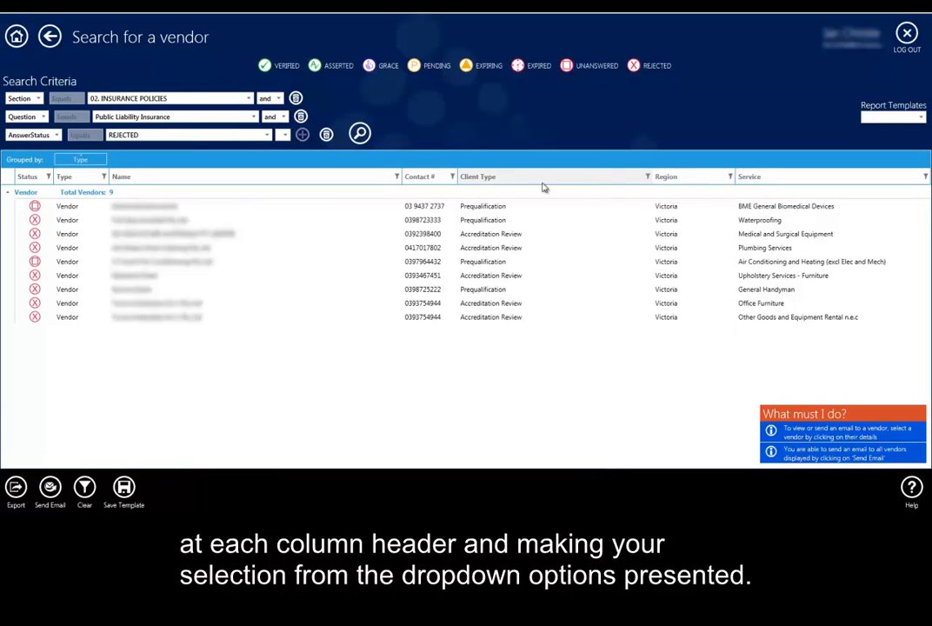
pyautogui.click(397, 177)
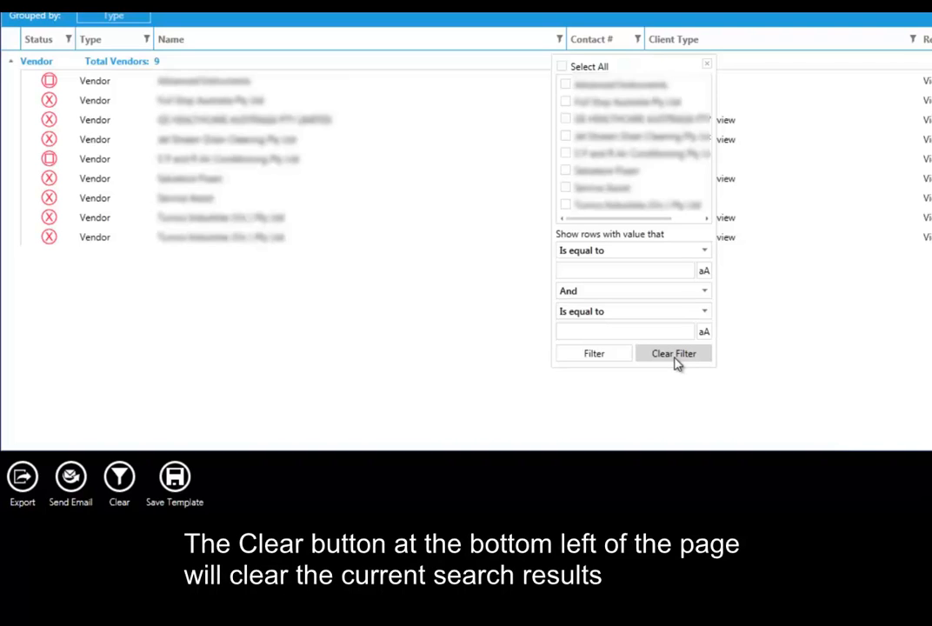
# Replace the current search with the saved "Rejected Public Liability" report template and additionally group its results by Client Type
pyautogui.click(116, 491)
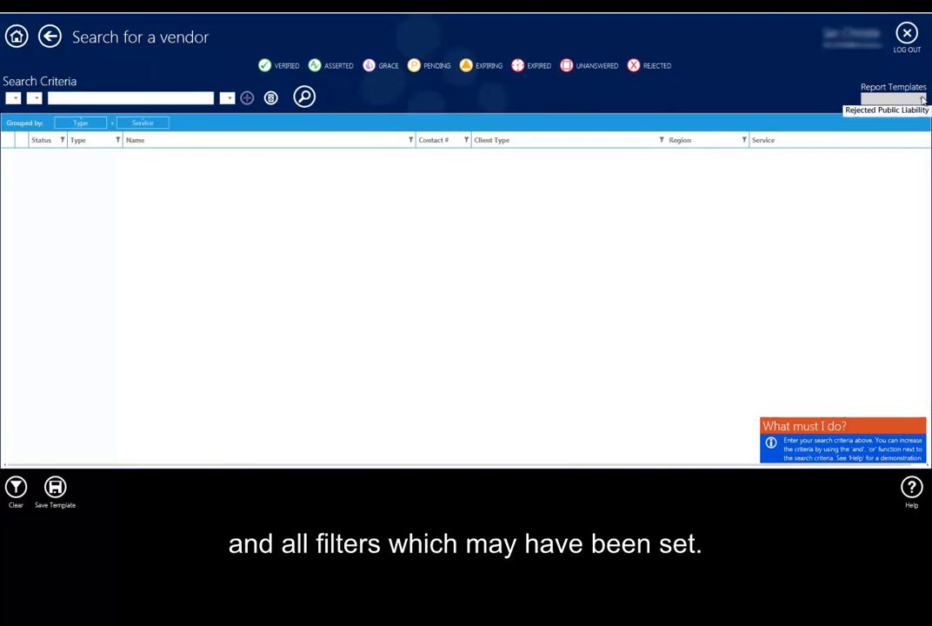
pyautogui.click(909, 113)
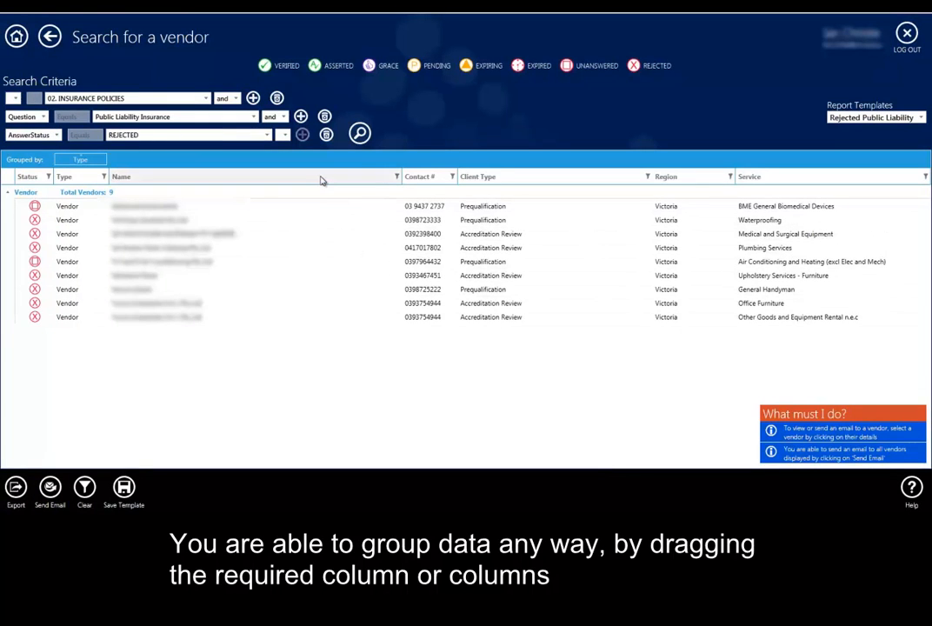
pyautogui.moveTo(496, 177); pyautogui.dragTo(179, 161)
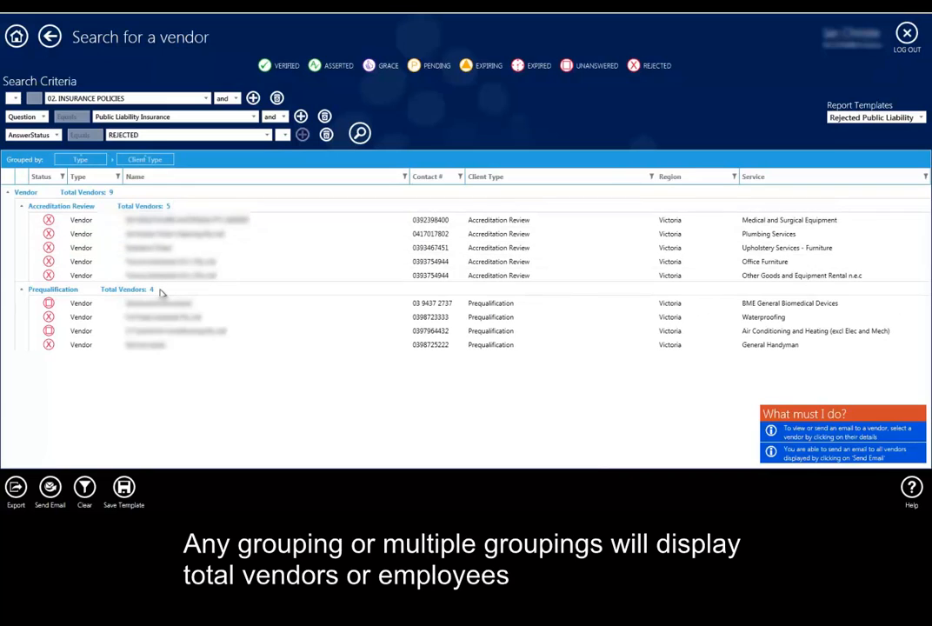
# View the email form for the Medical and Surgical Equipment vendor under Accreditation Review, and return to the vendor search
pyautogui.click(179, 224)
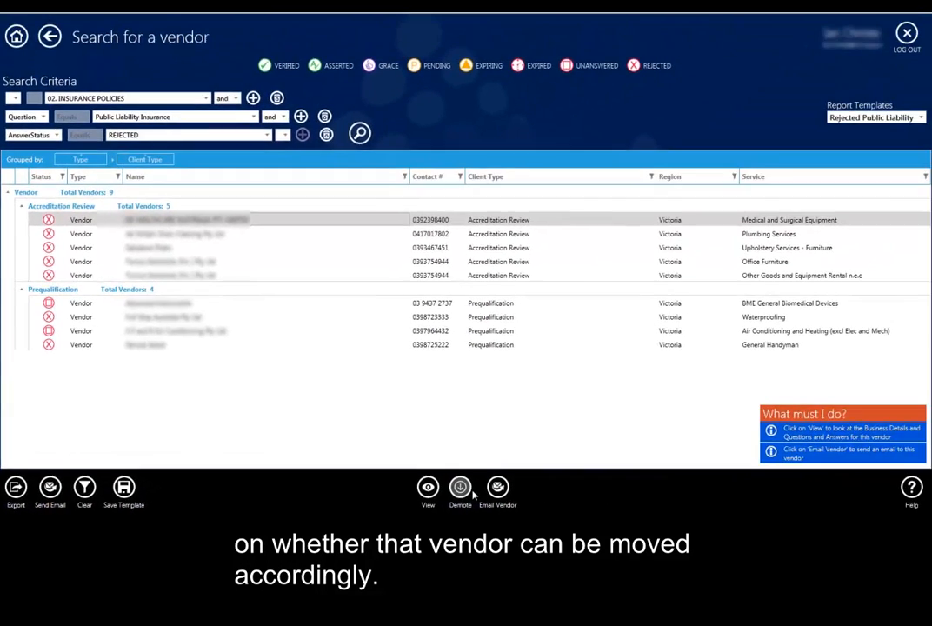
pyautogui.click(498, 489)
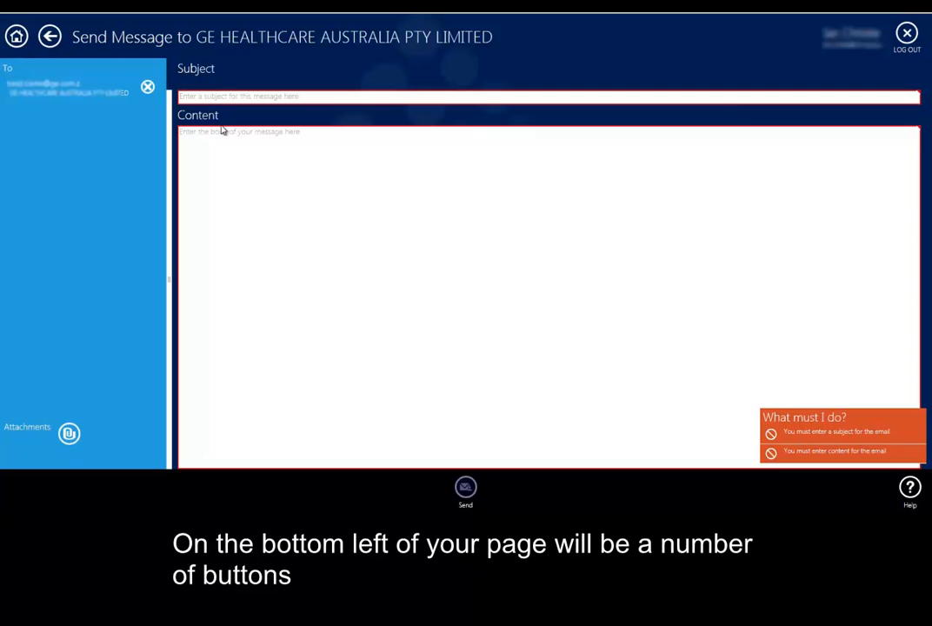
pyautogui.click(50, 36)
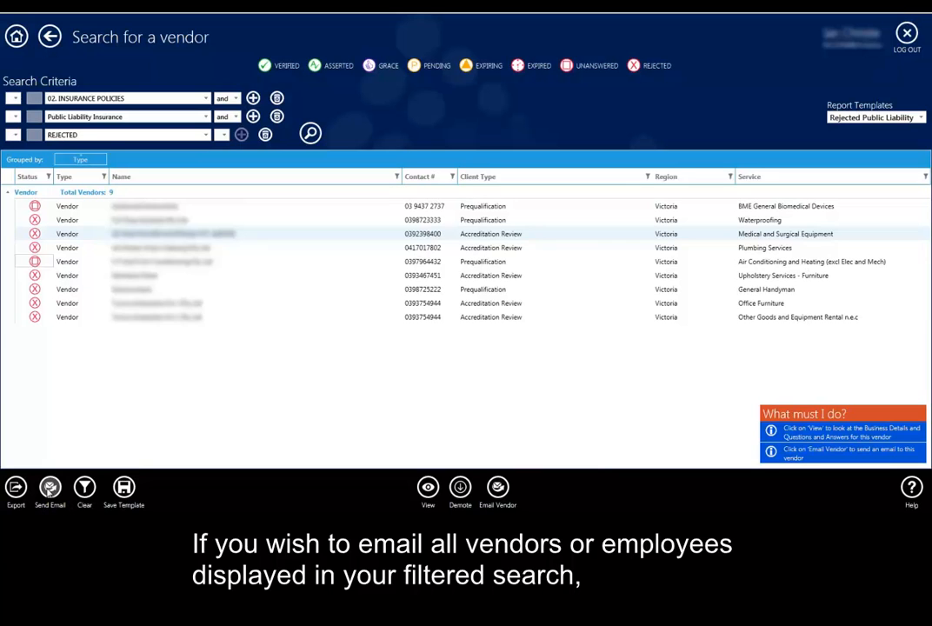
# Start an email to all vendors in the results, remove three of its recipients, and return to the search without sending
pyautogui.click(50, 489)
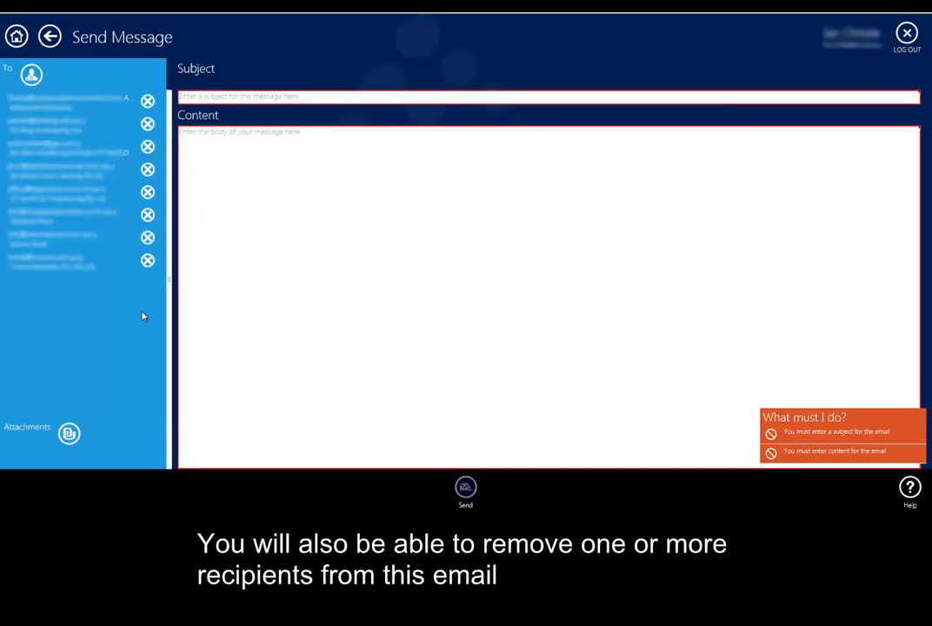
pyautogui.click(148, 170)
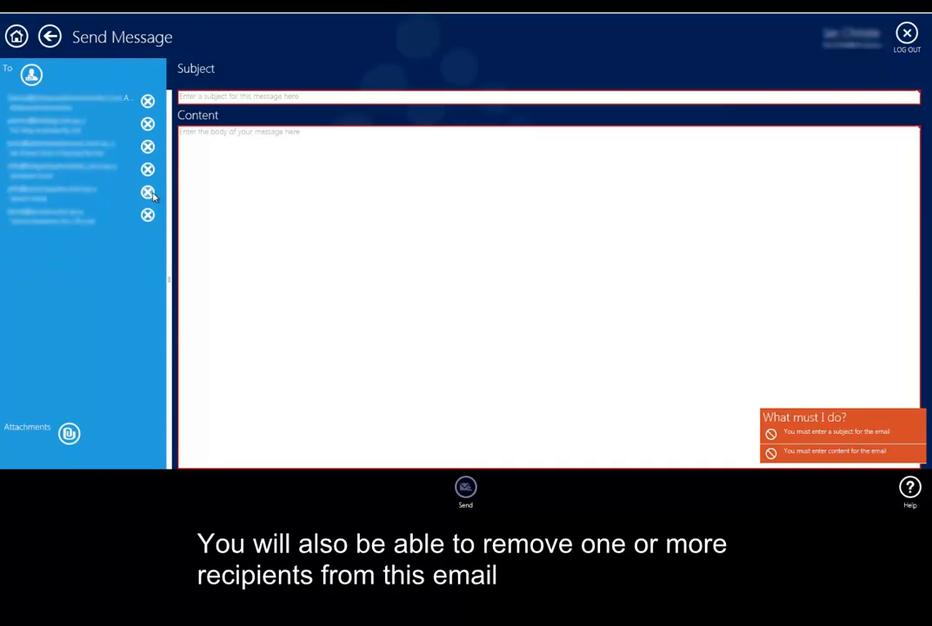
pyautogui.click(147, 217)
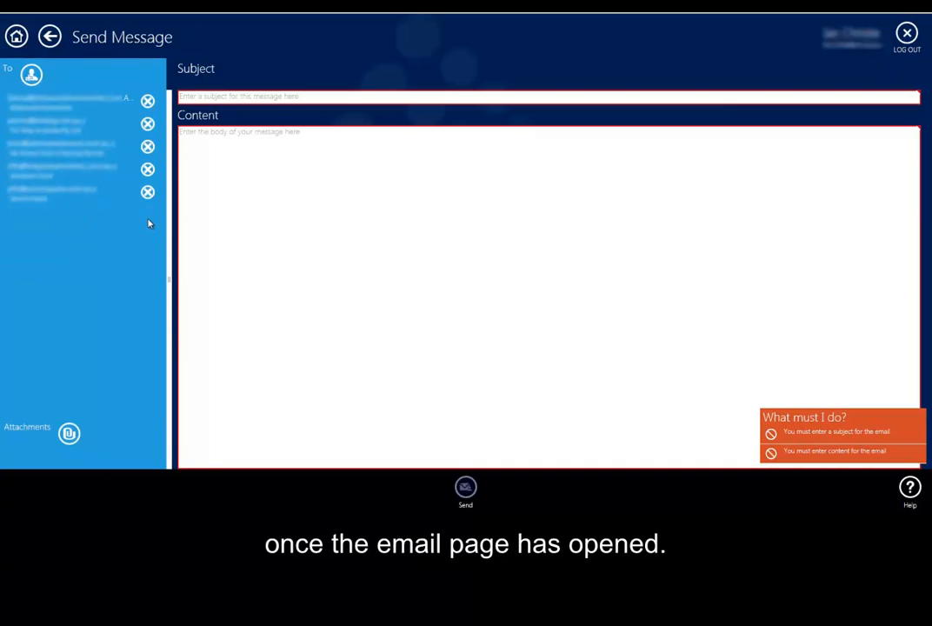
pyautogui.click(49, 35)
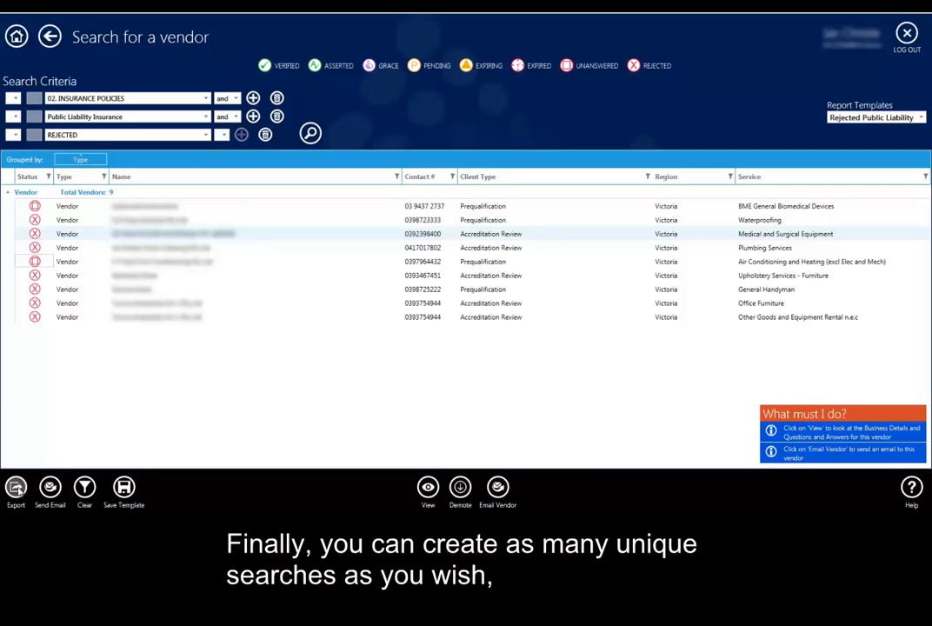
# Enter "Rejected public Liability" as the name of a new search template, and cancel the dialog
pyautogui.click(125, 487)
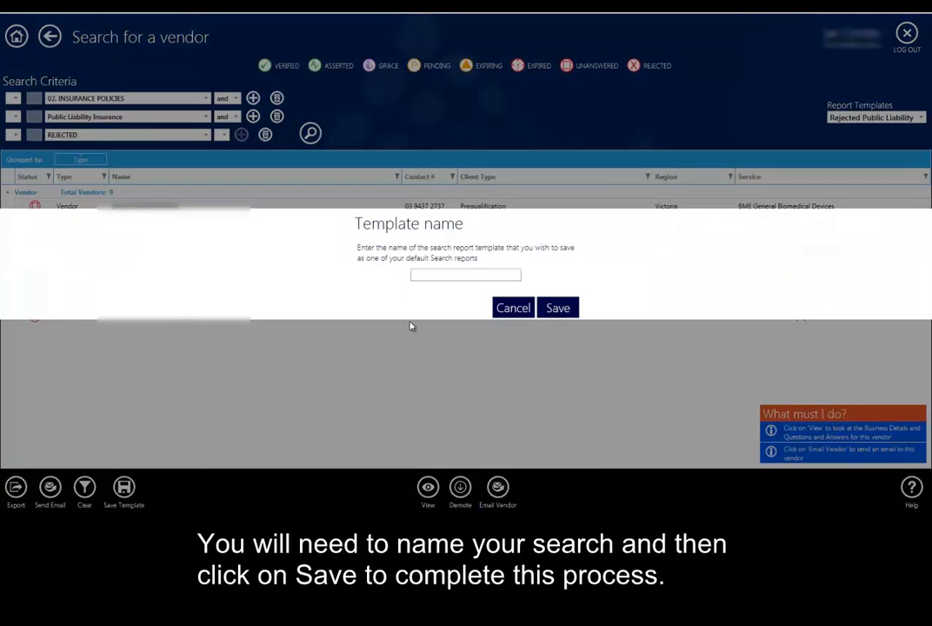
pyautogui.write('Re')
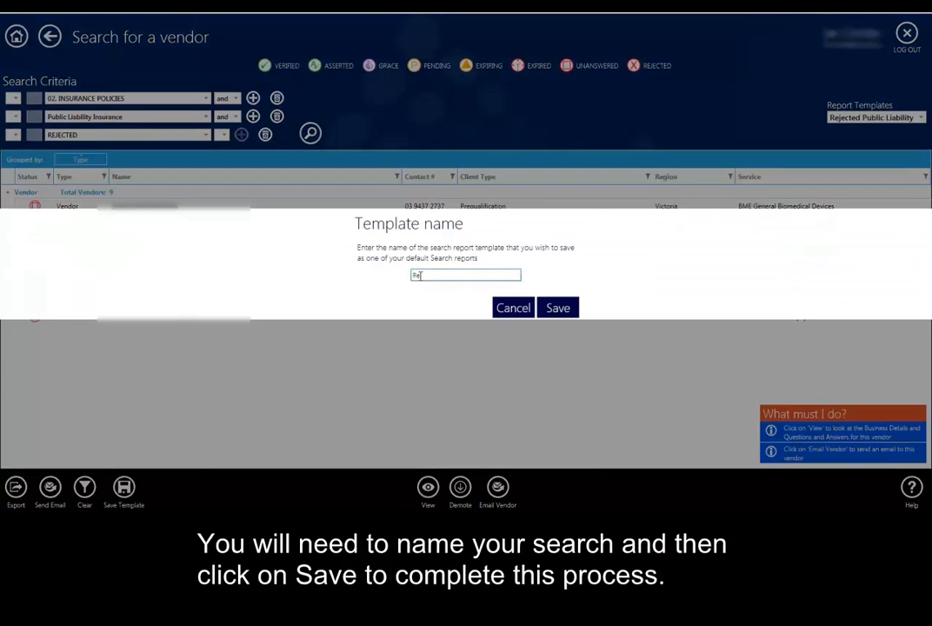
pyautogui.write('jected public Liability')
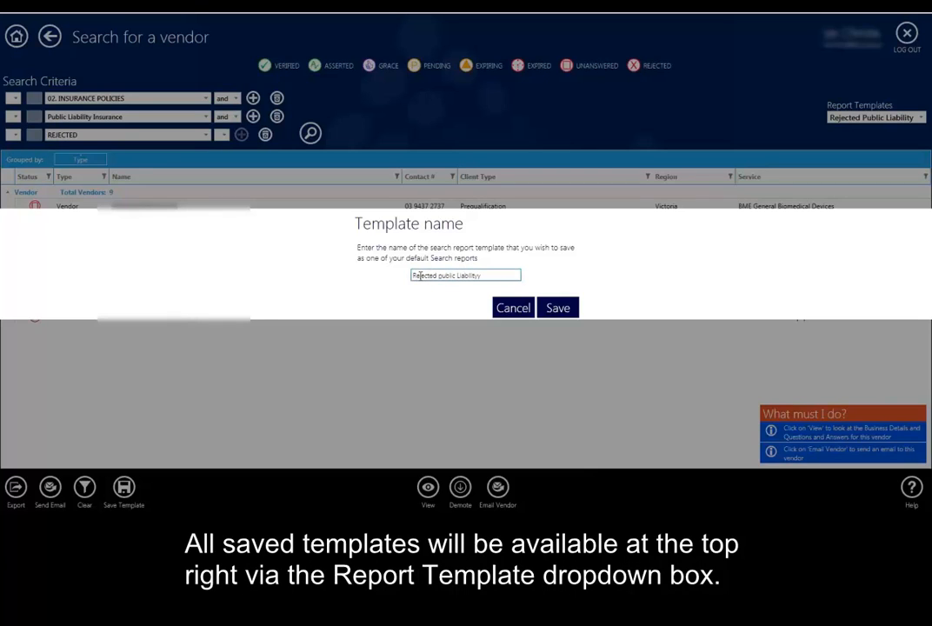
pyautogui.click(530, 308)
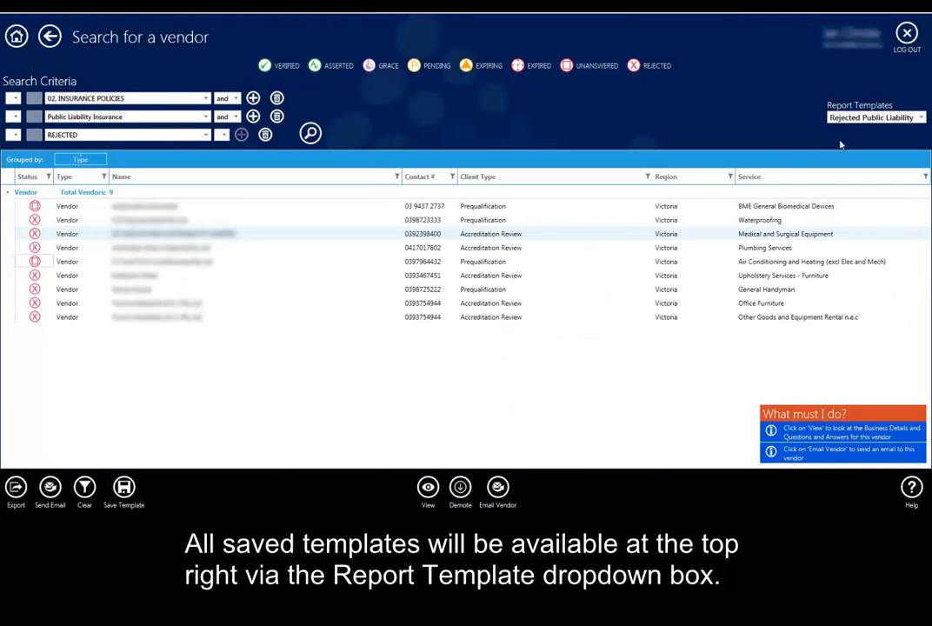
# Look at the list of saved report templates and close it without choosing another one
pyautogui.click(922, 119)
pyautogui.click(620, 379)
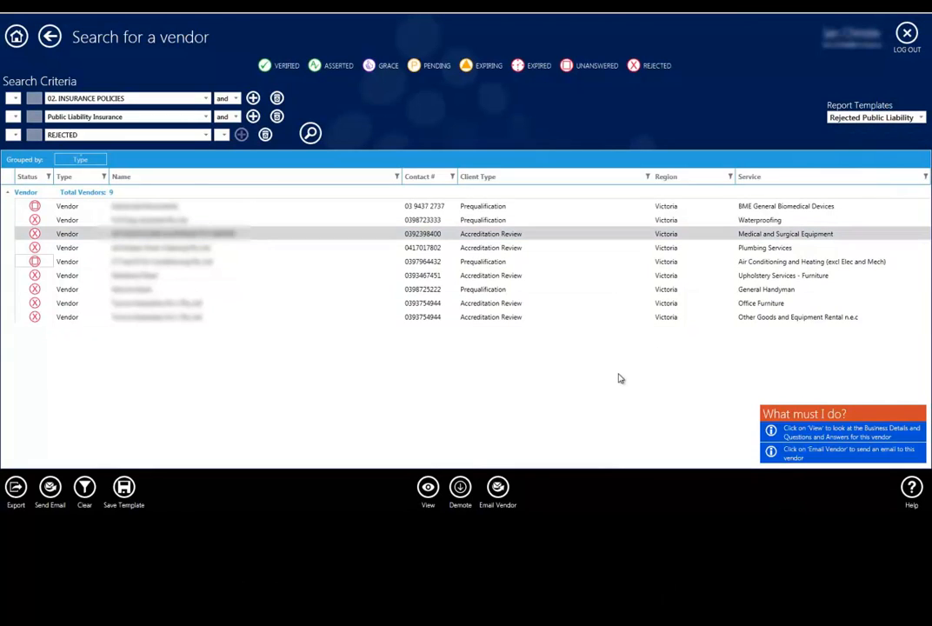